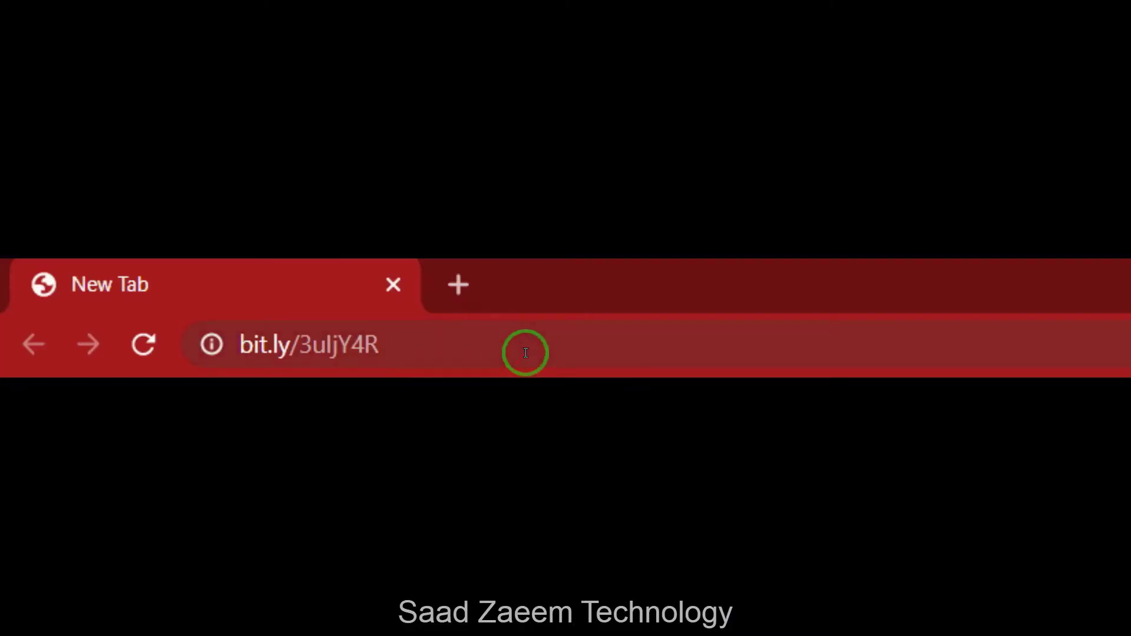
Step: Go to bit.ly/3uljY4R in Chrome to start the Buff installer download
click(525, 352)
drag(528, 347, 222, 390)
click(483, 339)
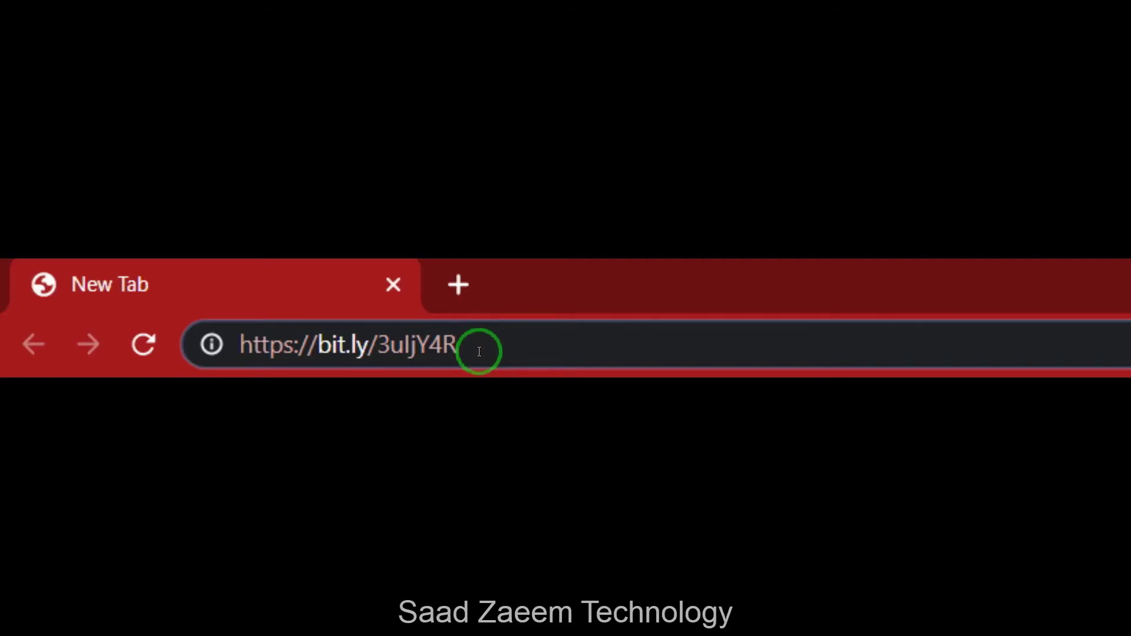
key(Return)
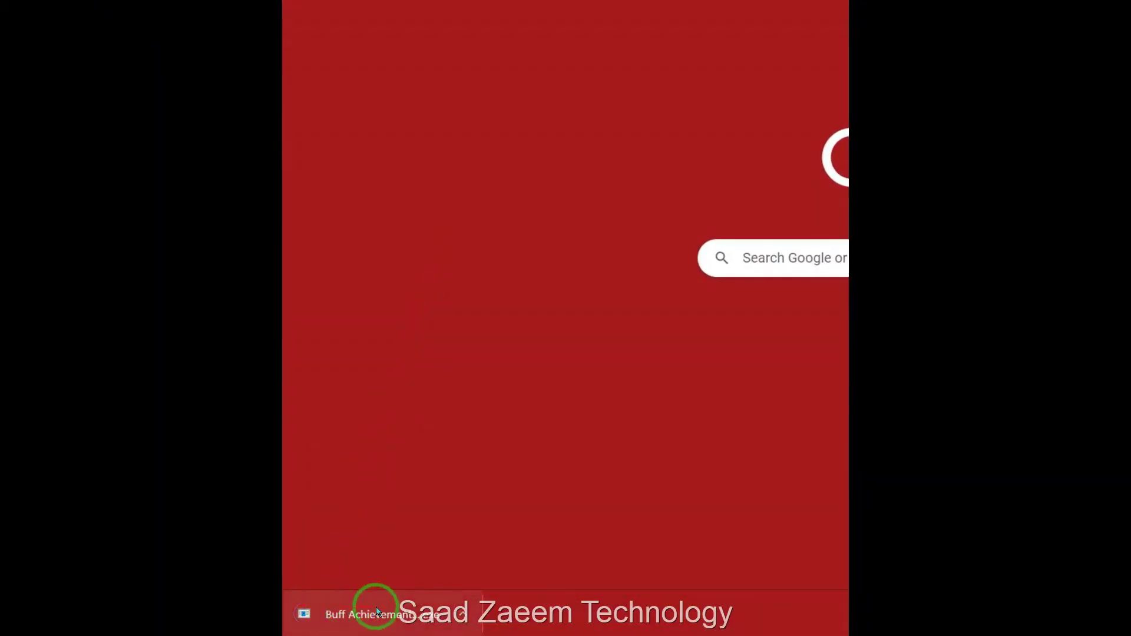
Step: Launch the downloaded Buff installer and allow it through the Security Warning
click(335, 615)
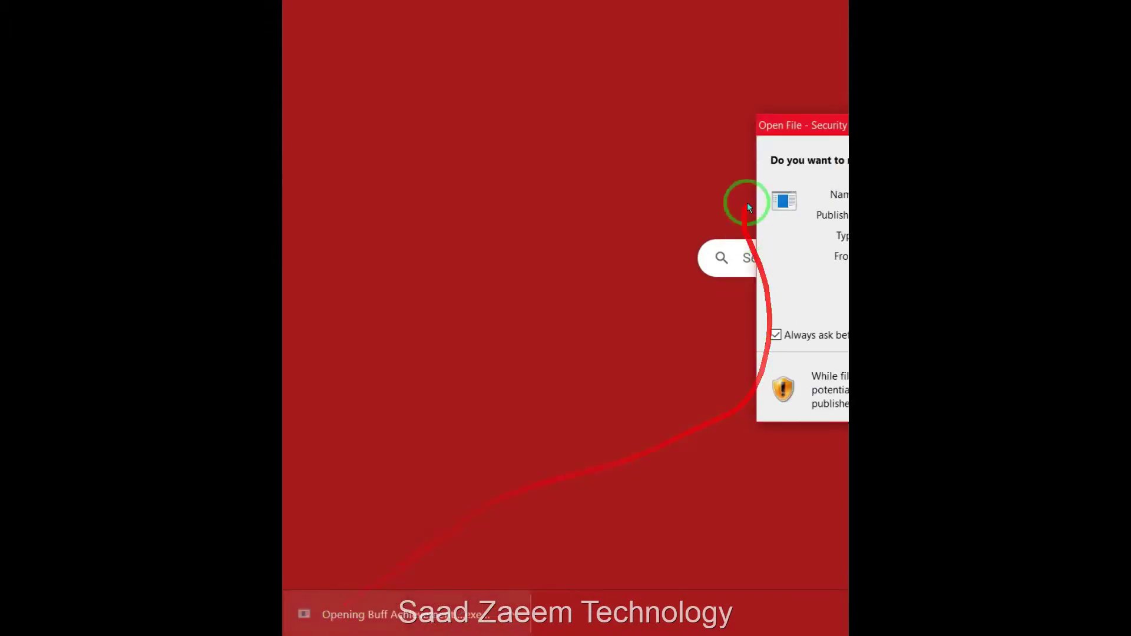
mouse_move(785, 131)
mouse_down()
mouse_move(465, 121)
mouse_move(450, 94)
mouse_up()
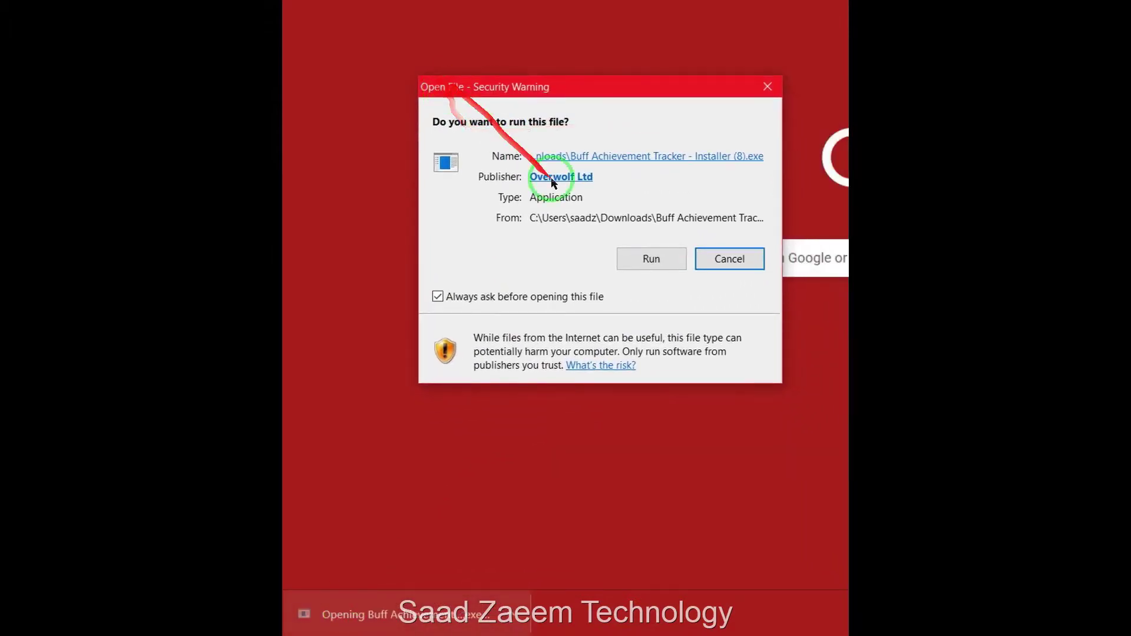
click(639, 256)
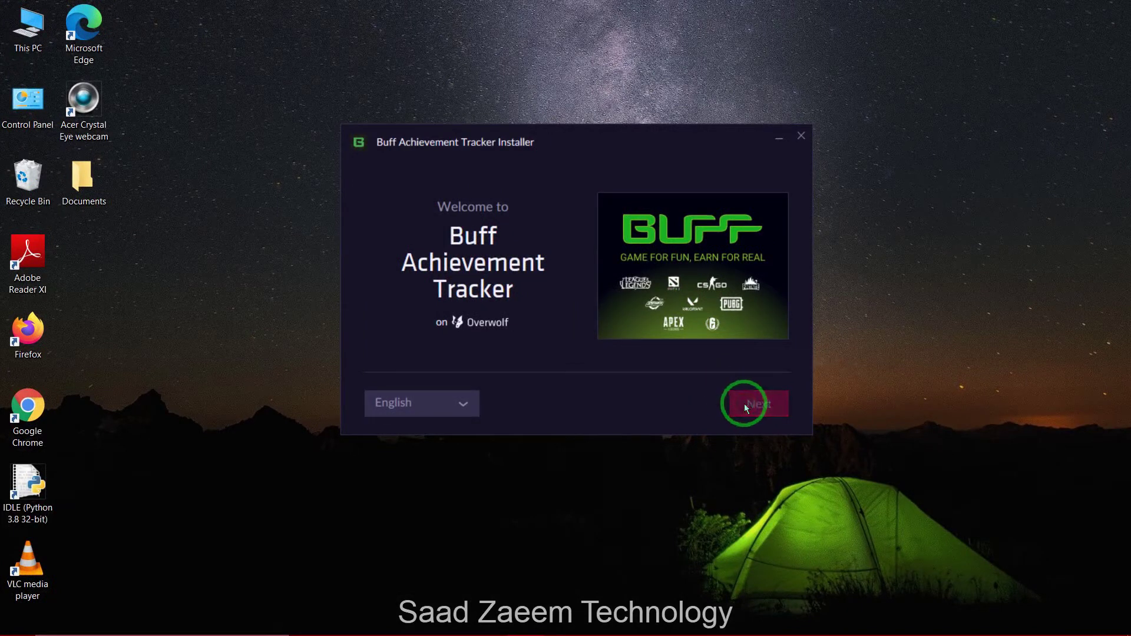
Step: Accept Overwolf's Terms and Privacy Policy and install BUFF without Outplayed
click(745, 404)
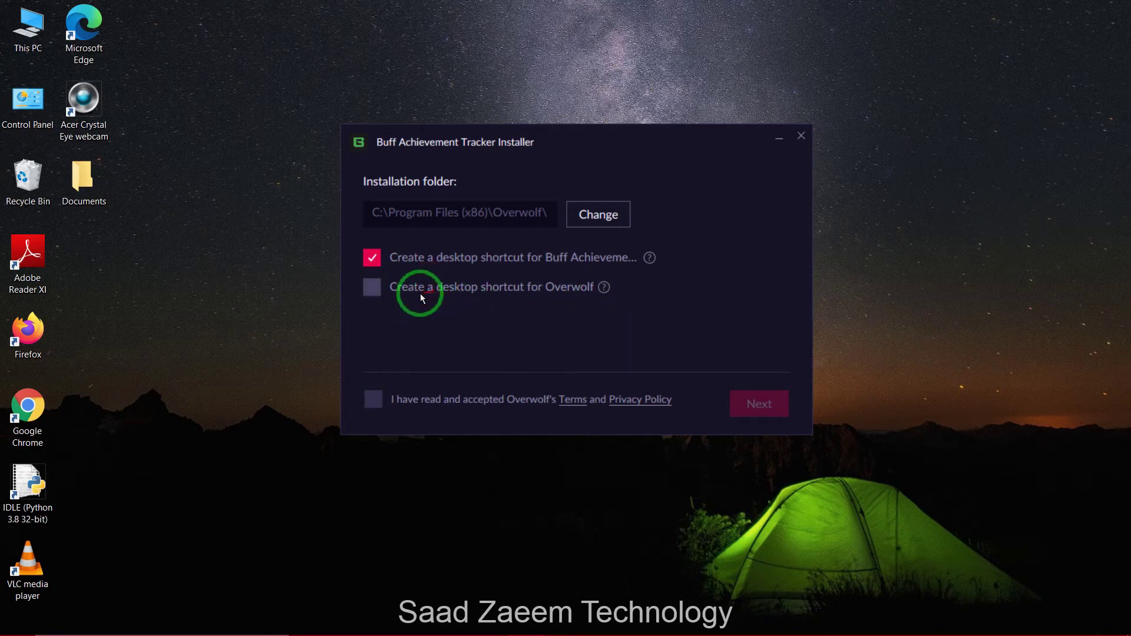
click(381, 402)
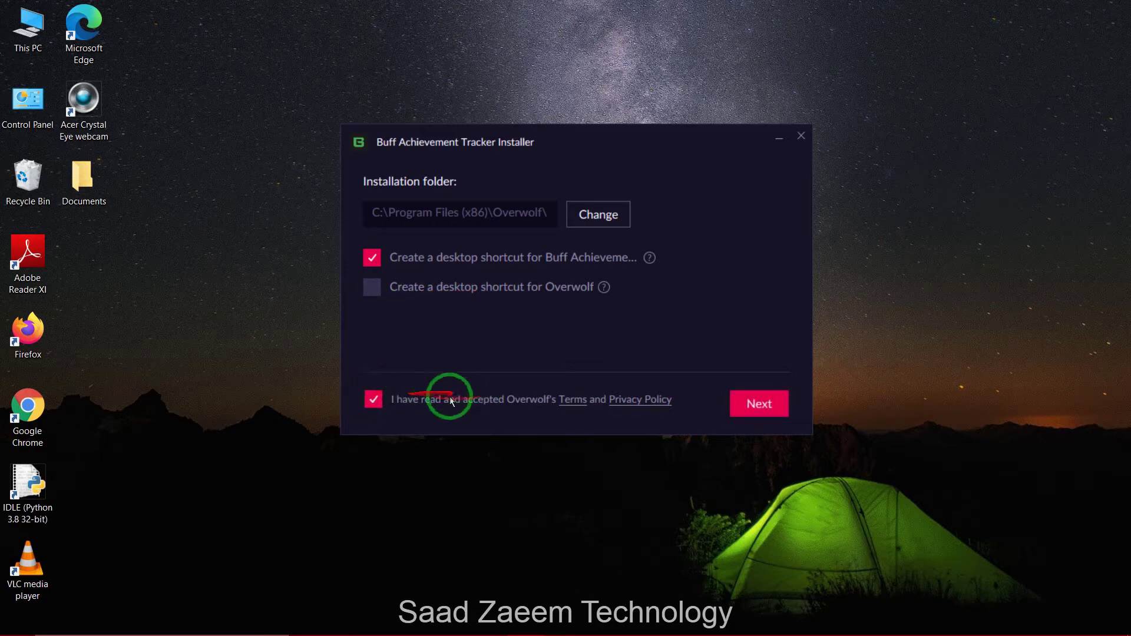
click(759, 409)
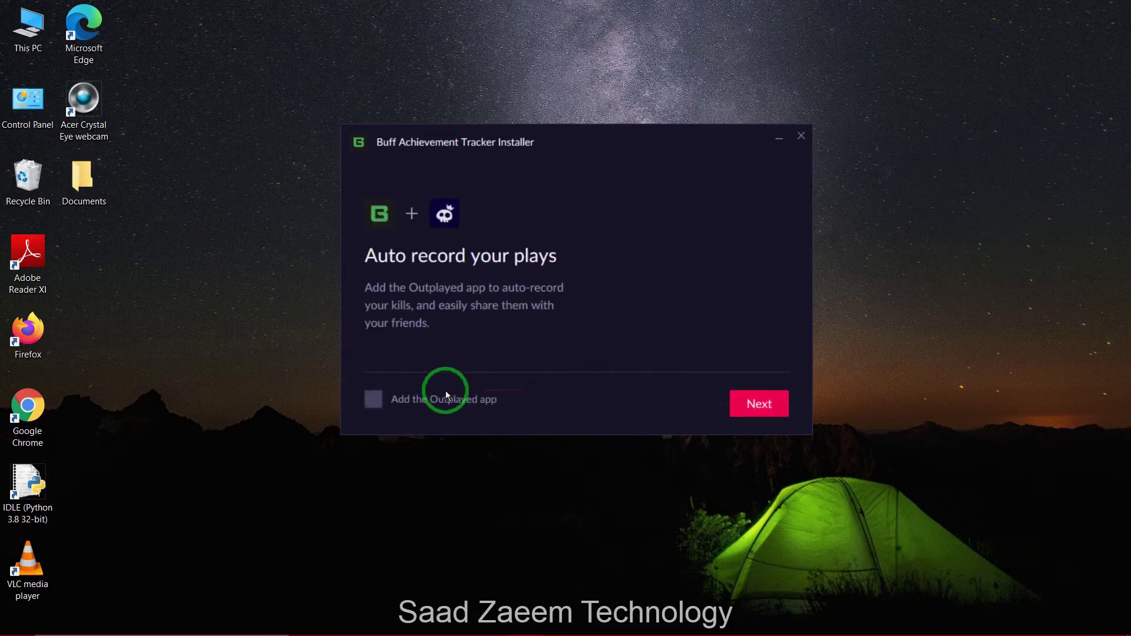
click(751, 406)
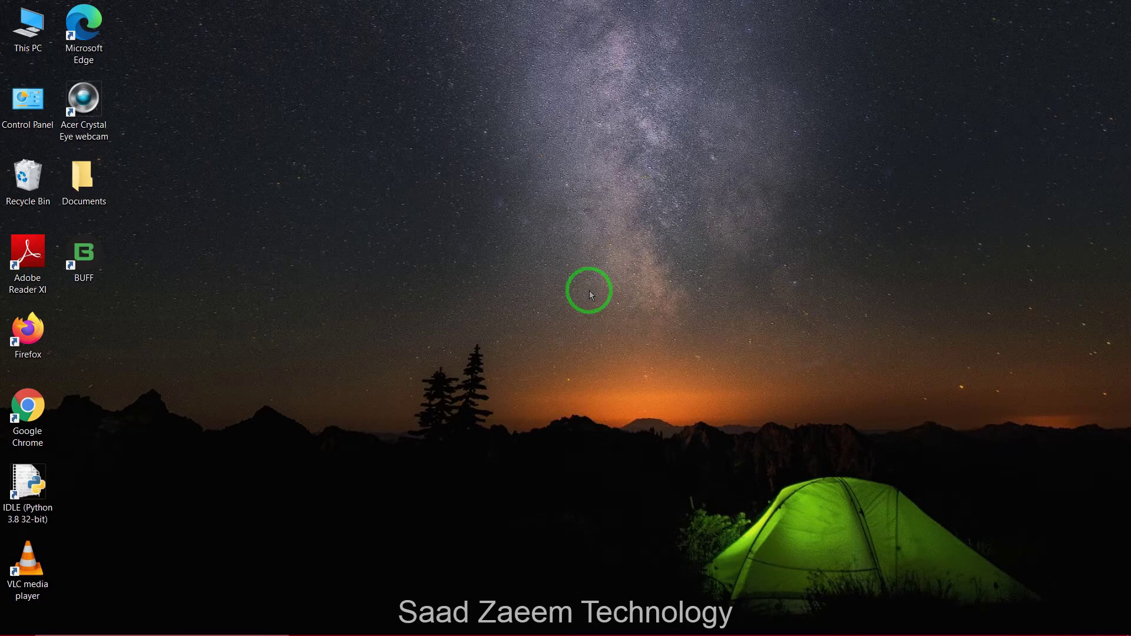
Step: Launch BUFF from its desktop shortcut and wait for the Challenges dashboard
double_click(98, 271)
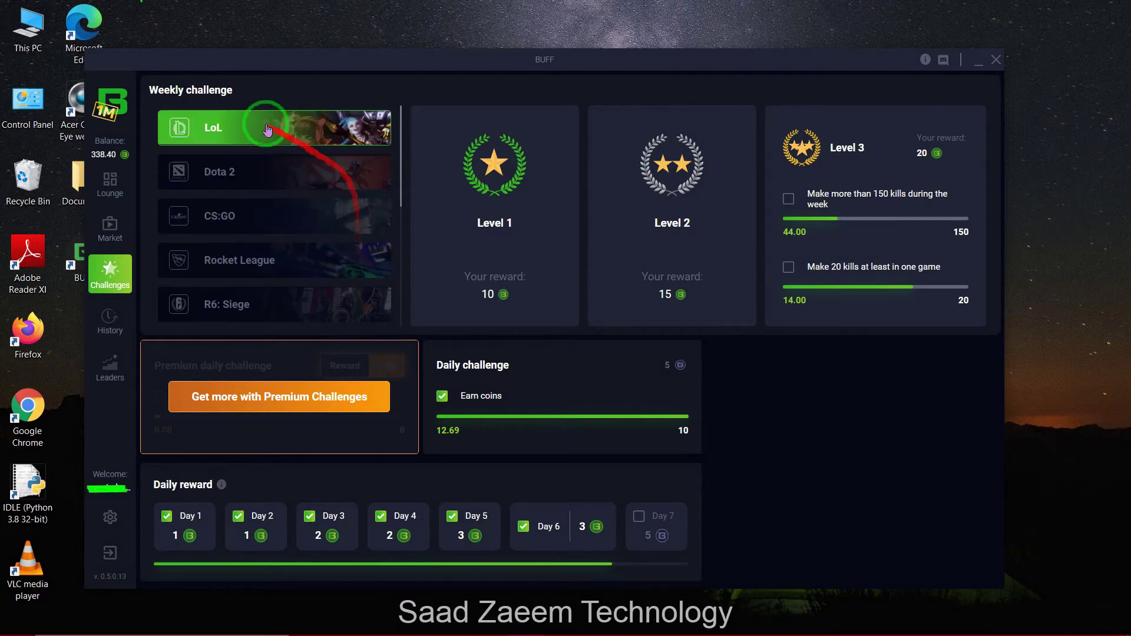
scroll(274, 147, down, 3)
scroll(283, 176, down, 3)
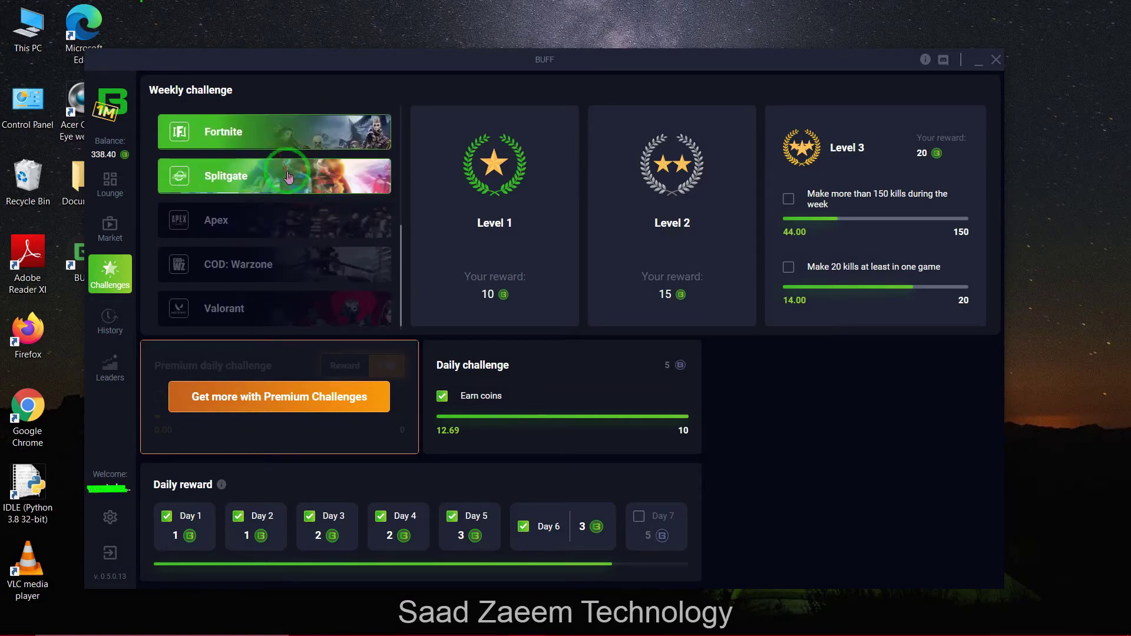
scroll(303, 239, up, 6)
scroll(335, 211, down, 3)
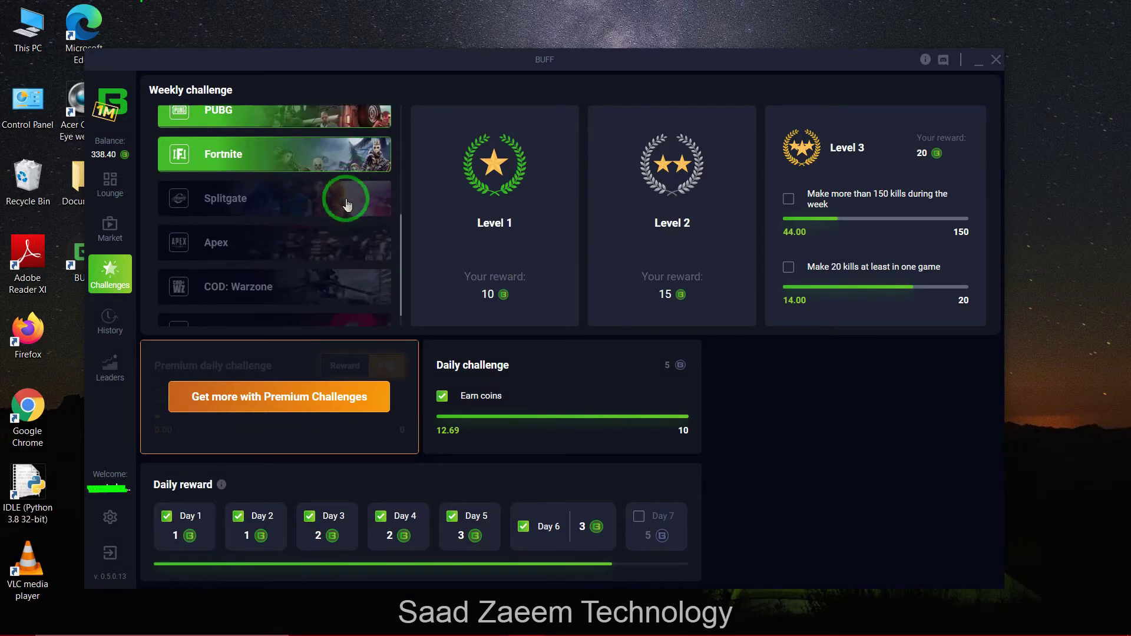
scroll(337, 214, down, 2)
scroll(347, 230, up, 6)
scroll(331, 226, down, 2)
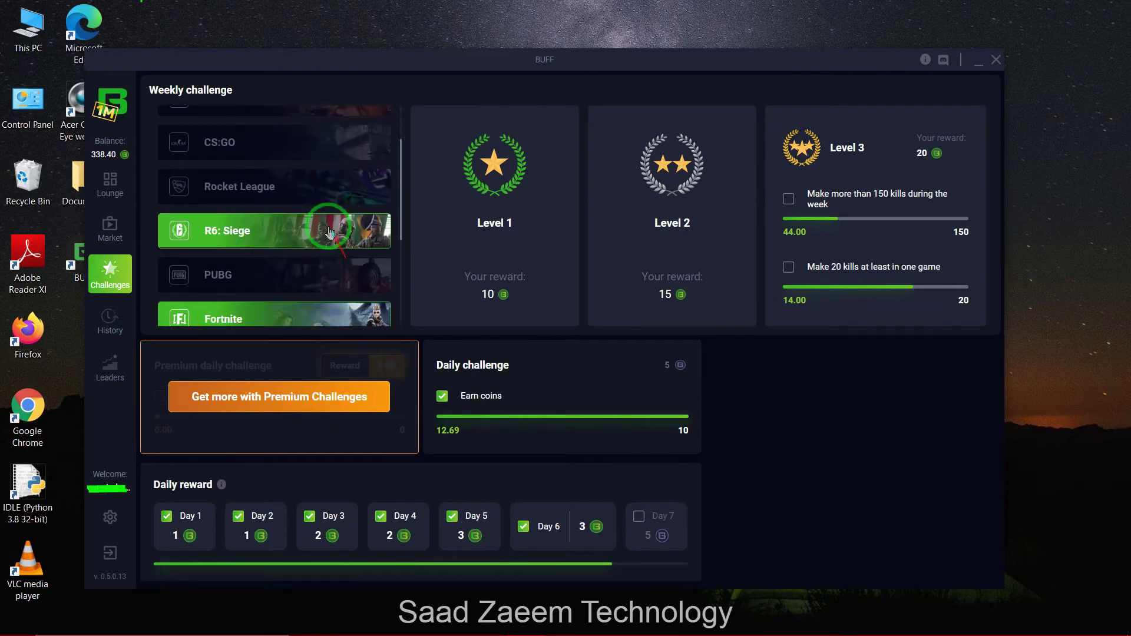
scroll(389, 237, up, 2)
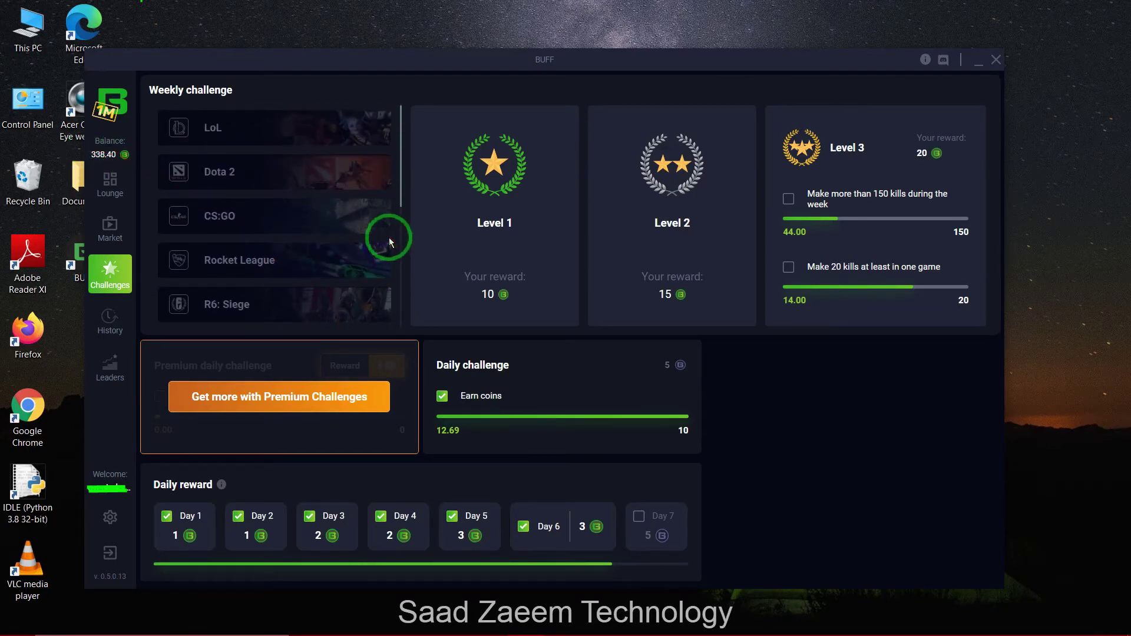
scroll(390, 238, down, 2)
scroll(389, 235, up, 1)
scroll(389, 234, up, 2)
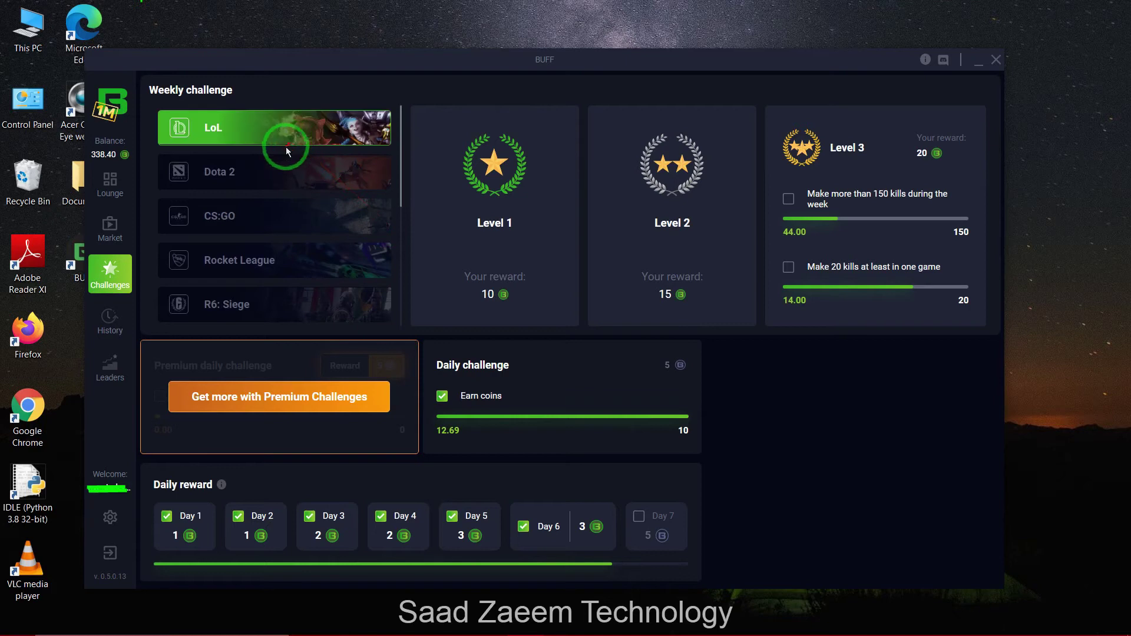
scroll(295, 222, down, 3)
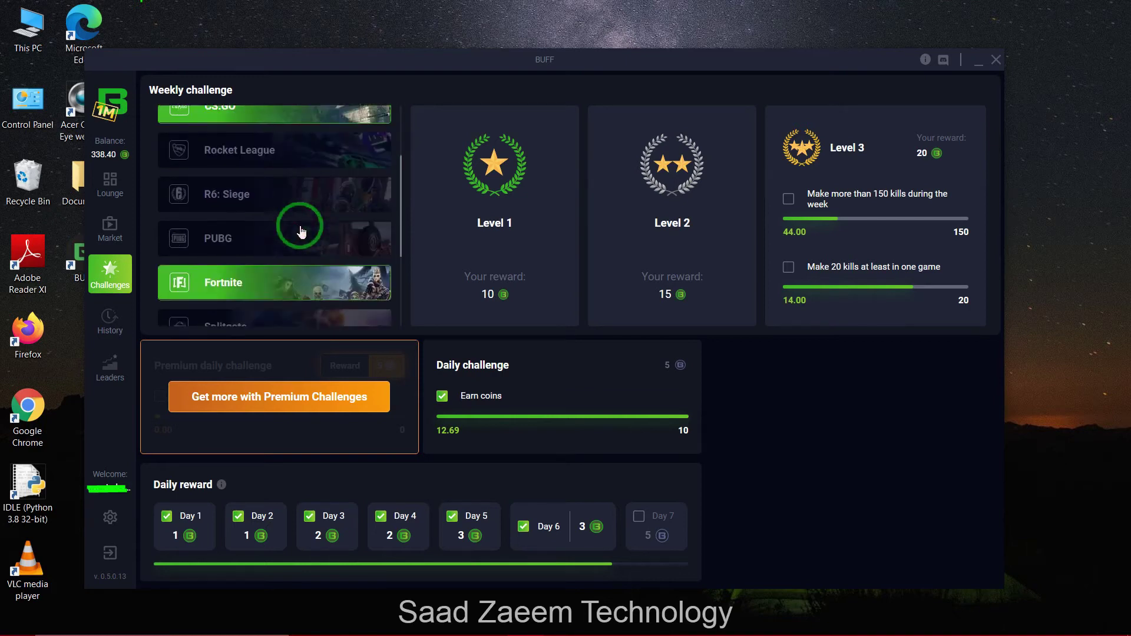
scroll(298, 232, down, 3)
scroll(303, 241, up, 5)
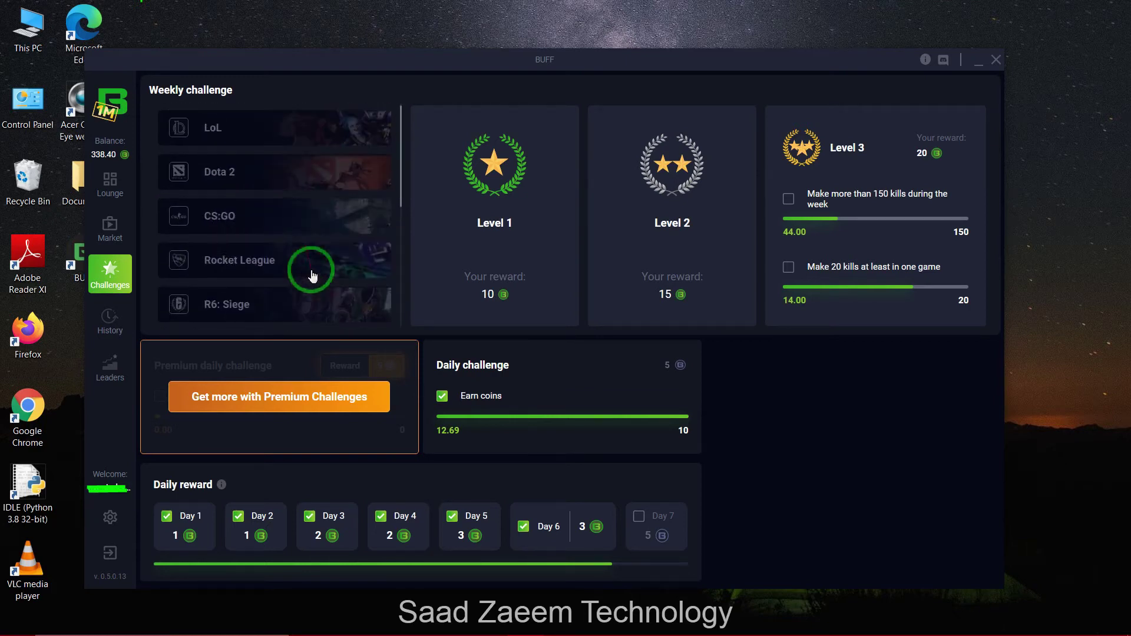
Step: View the Dota 2 weekly challenge, then go back to the Lounge
click(278, 172)
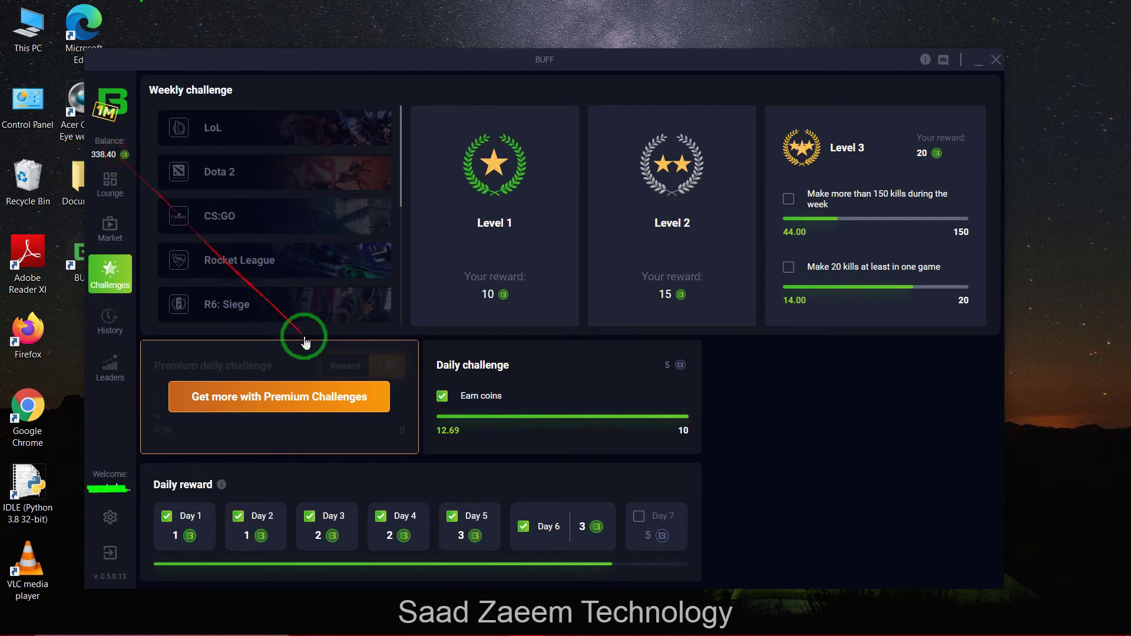
scroll(328, 216, down, 3)
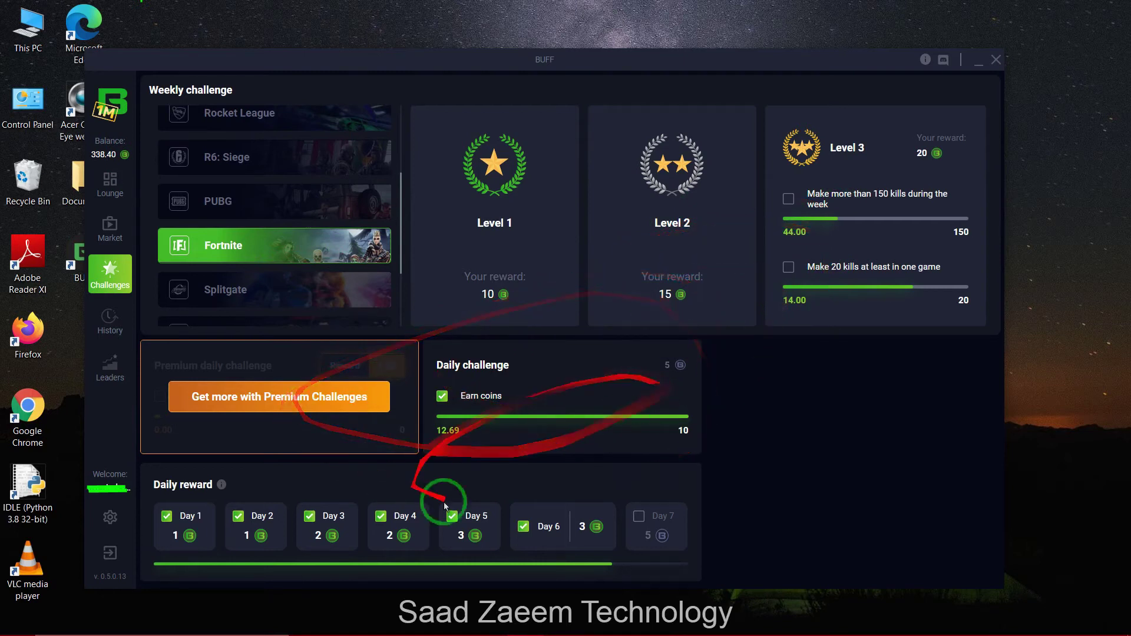
click(113, 196)
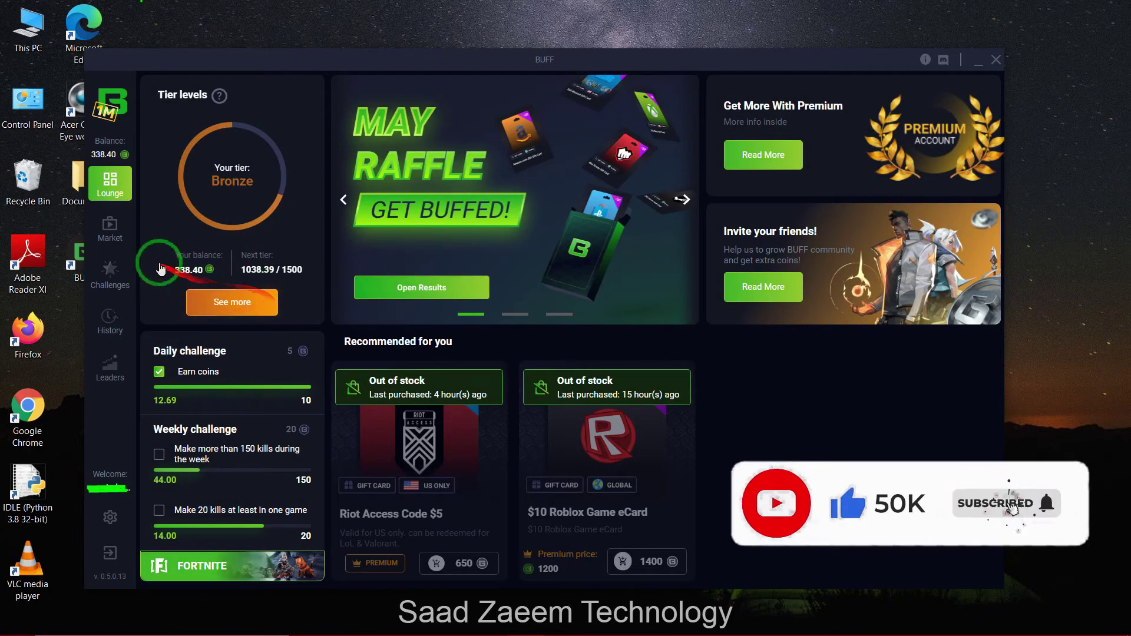
Step: Browse the Market's gift cards and gadgets, then switch to Challenges
click(111, 230)
scroll(371, 335, down, 1)
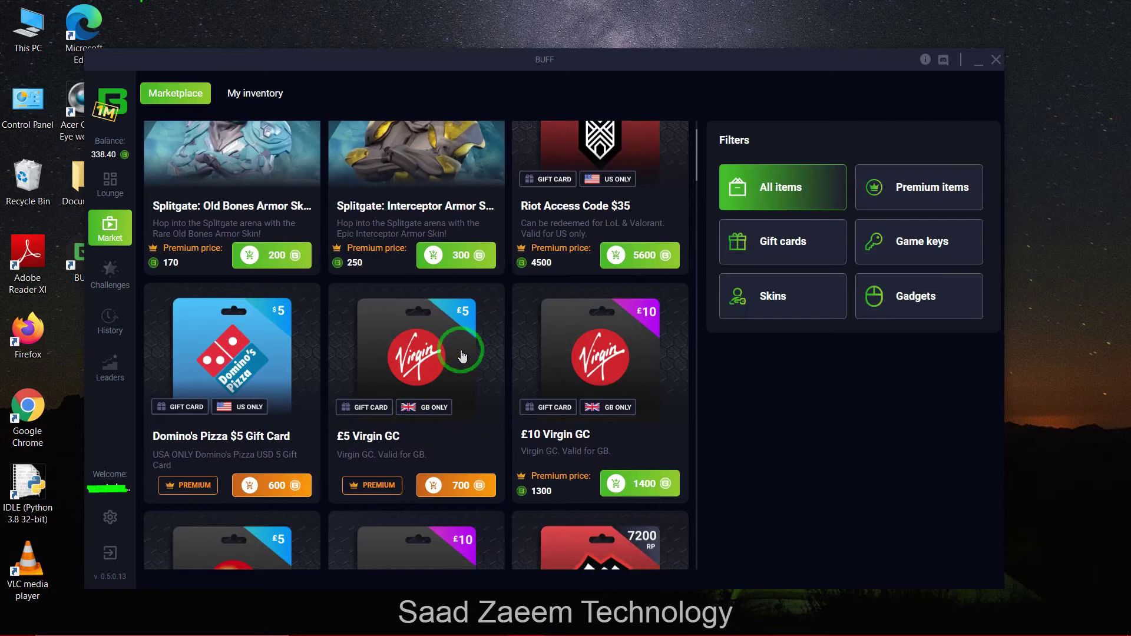
scroll(461, 357, down, 1)
scroll(460, 357, down, 1)
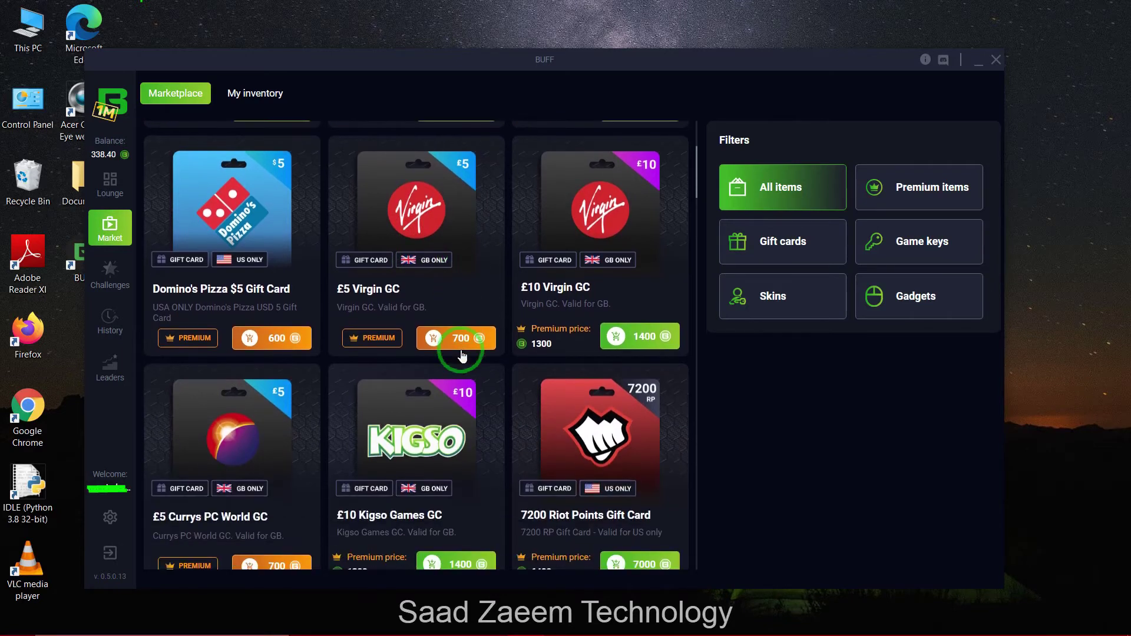
scroll(461, 356, down, 2)
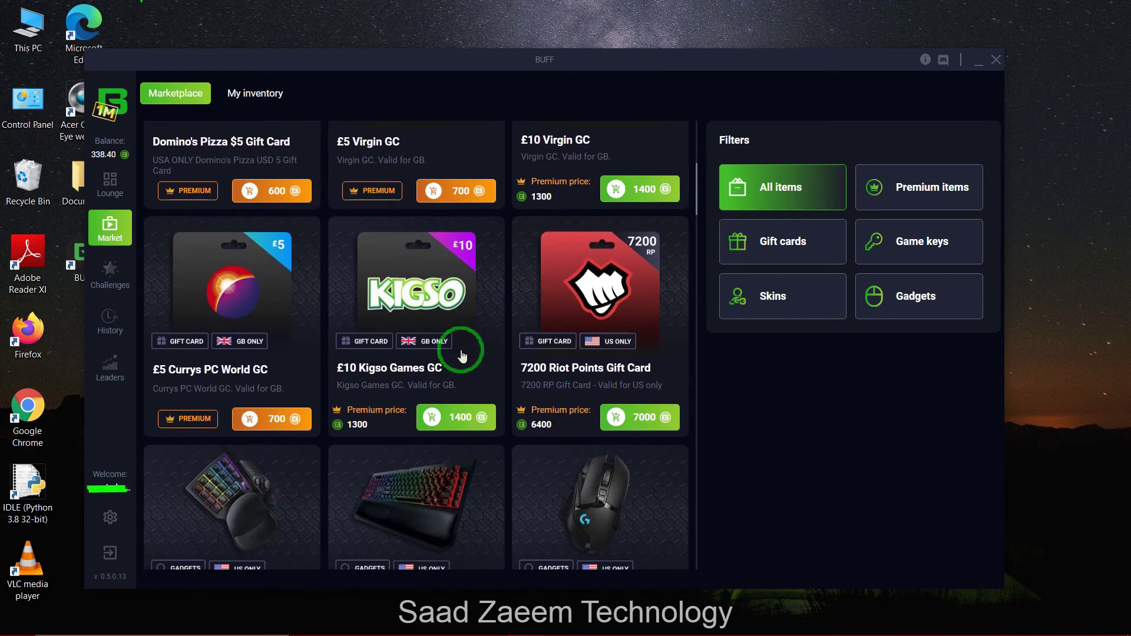
scroll(461, 356, down, 1)
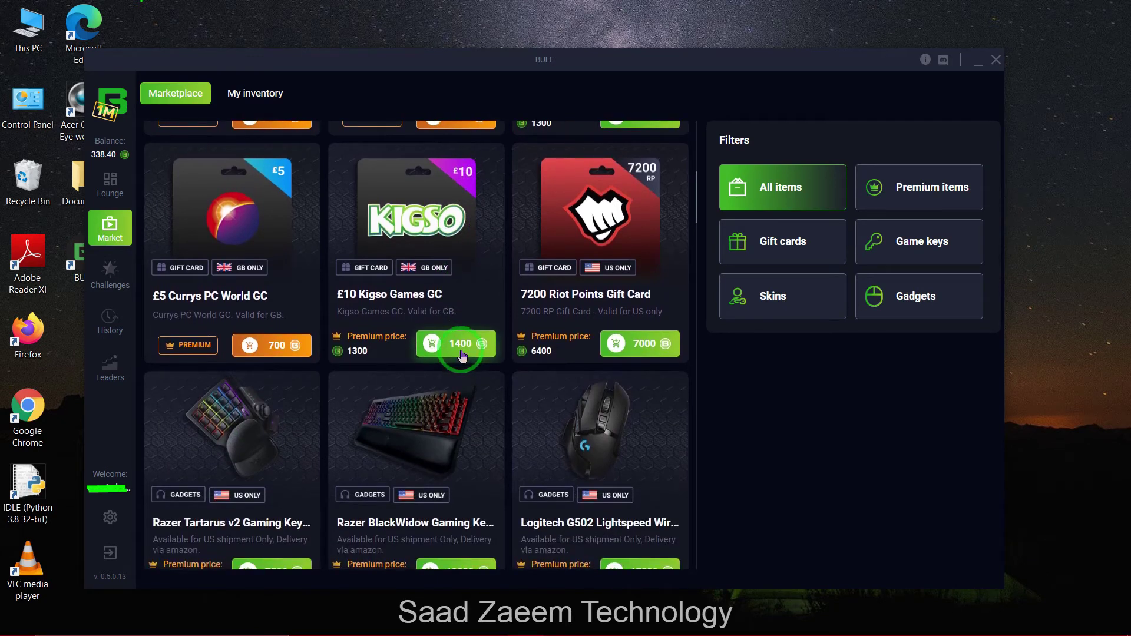
click(116, 270)
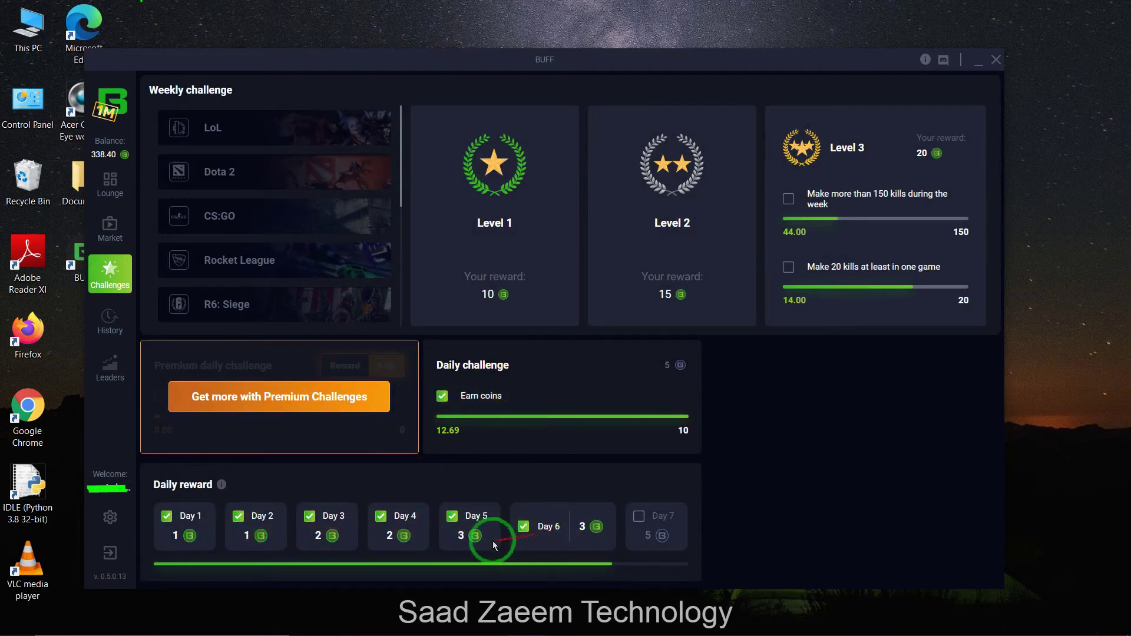
Step: Switch from Lounge to Challenges and back to Lounge in the sidebar
click(122, 187)
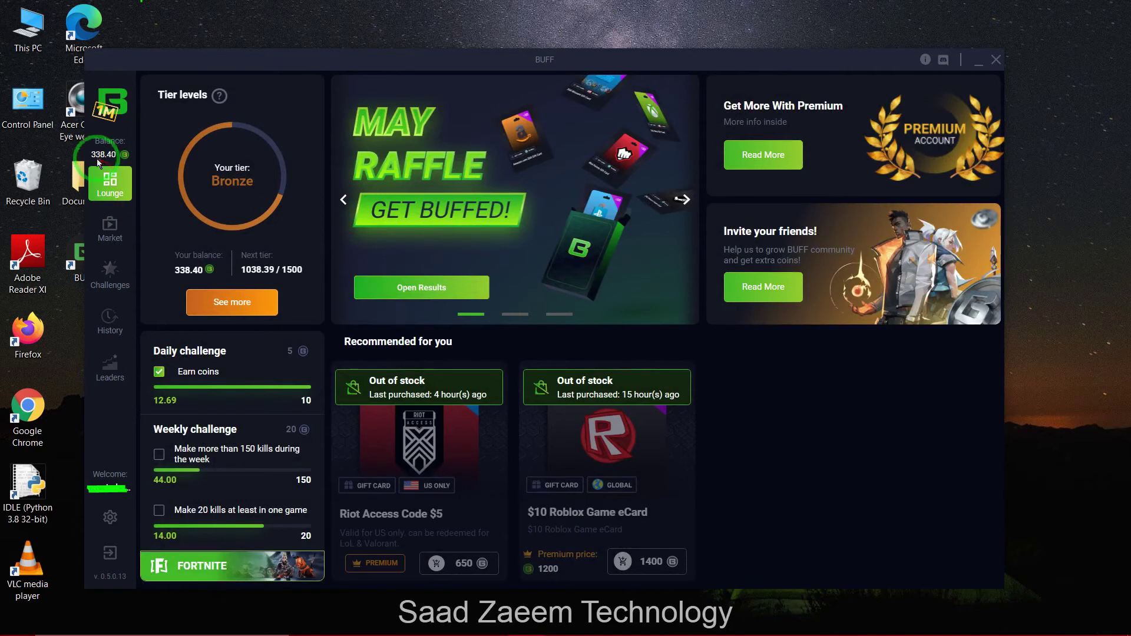
click(116, 271)
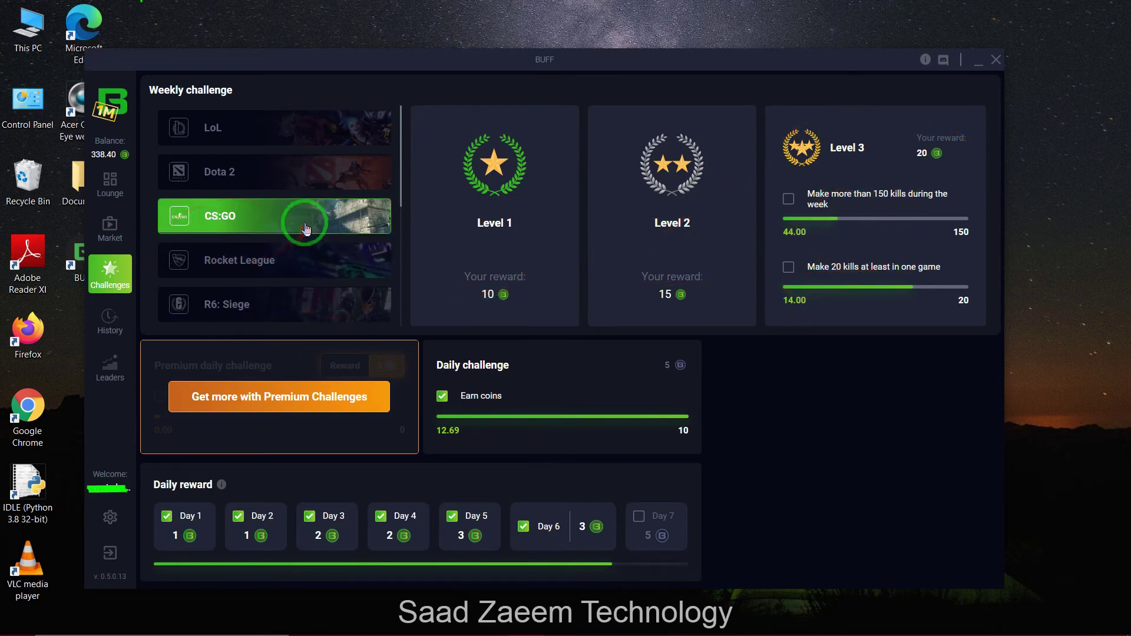
click(112, 188)
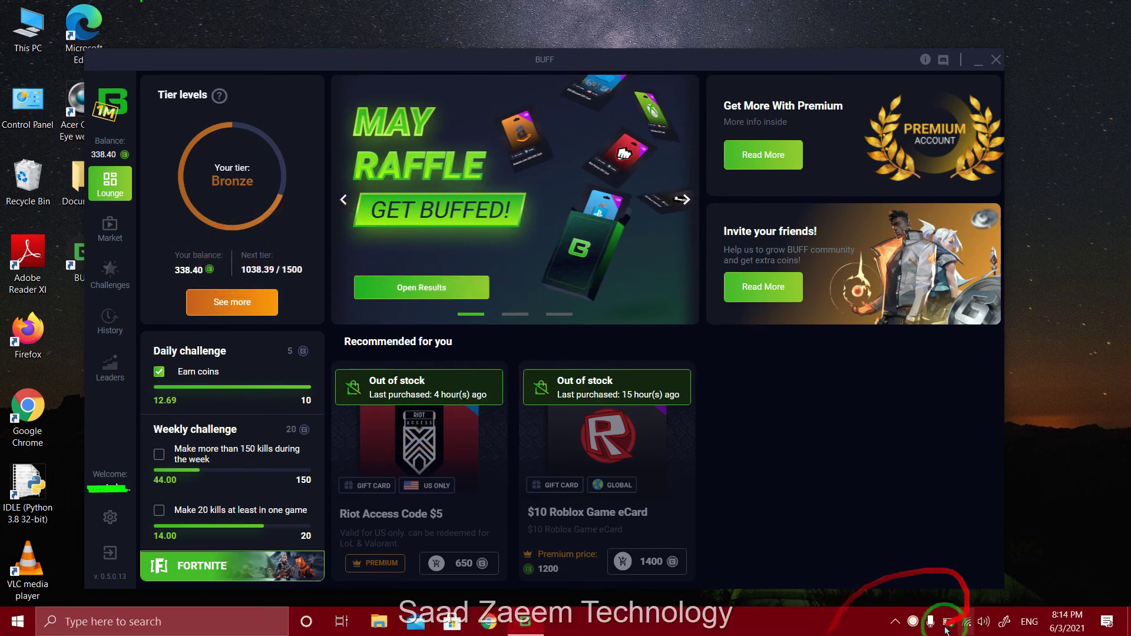
Step: Open and close the hidden tray icons panel twice to point out BUFF's icon
click(899, 626)
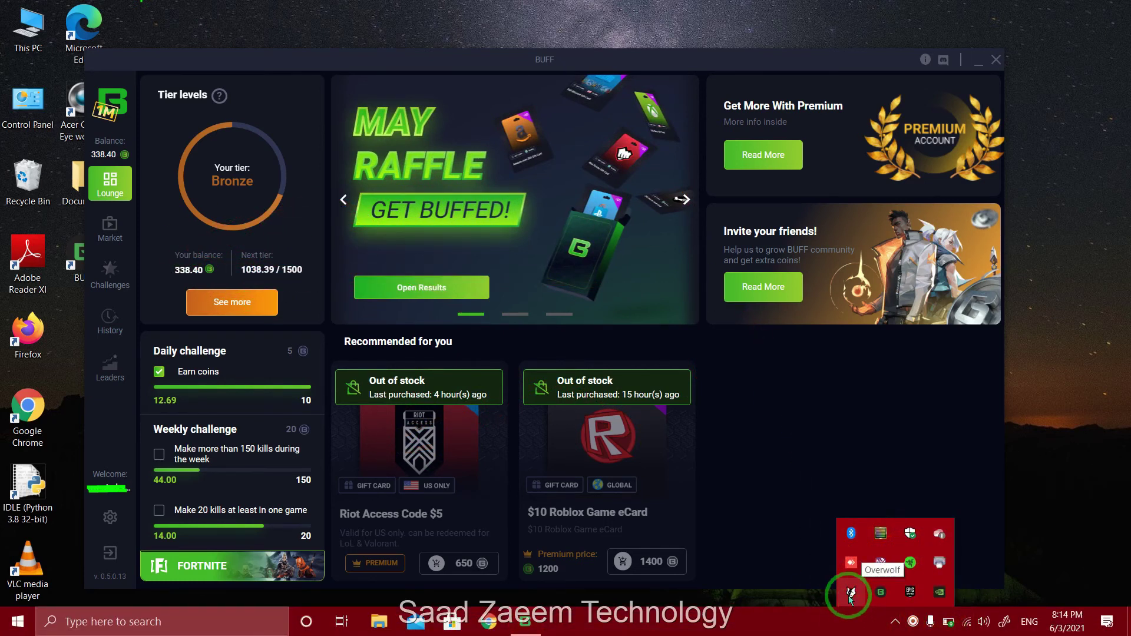
click(880, 593)
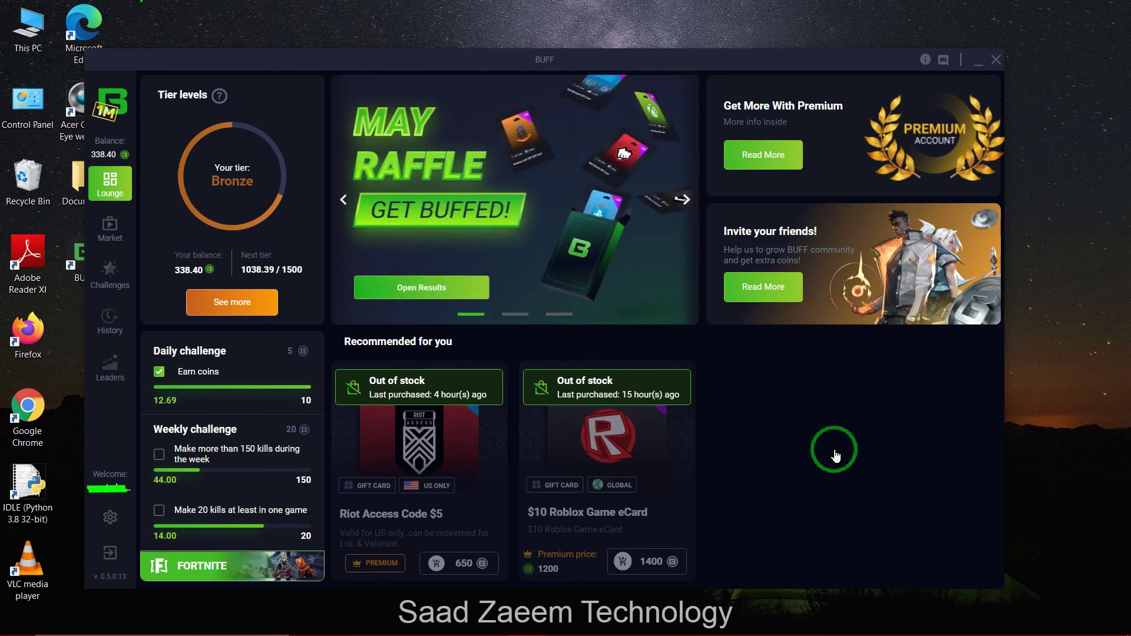
mouse_move(566, 621)
click(894, 622)
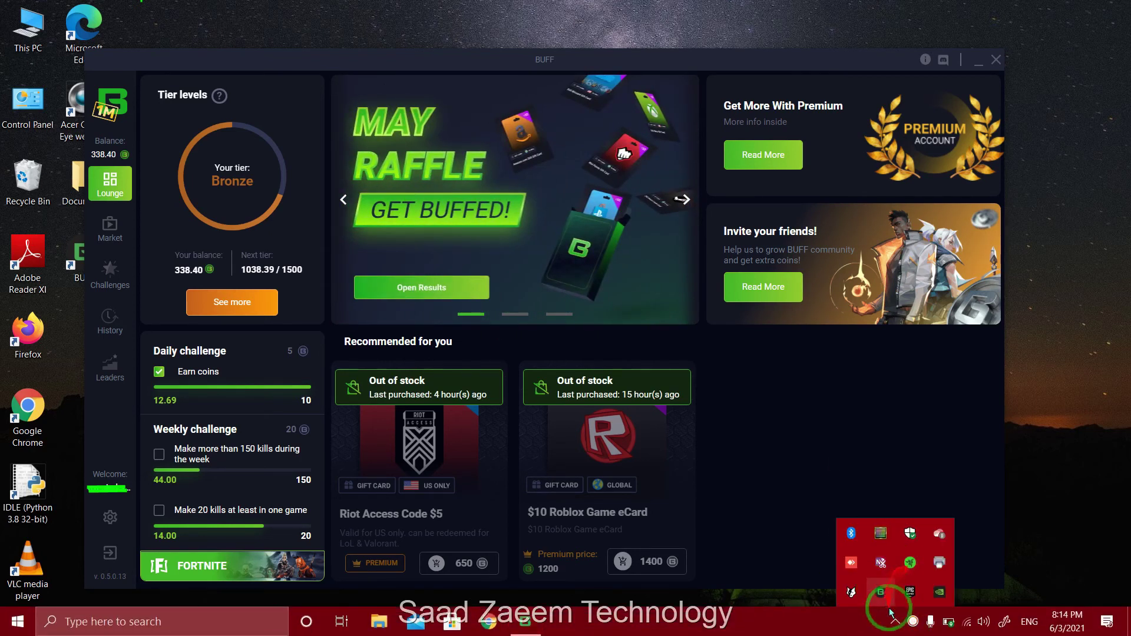
click(880, 594)
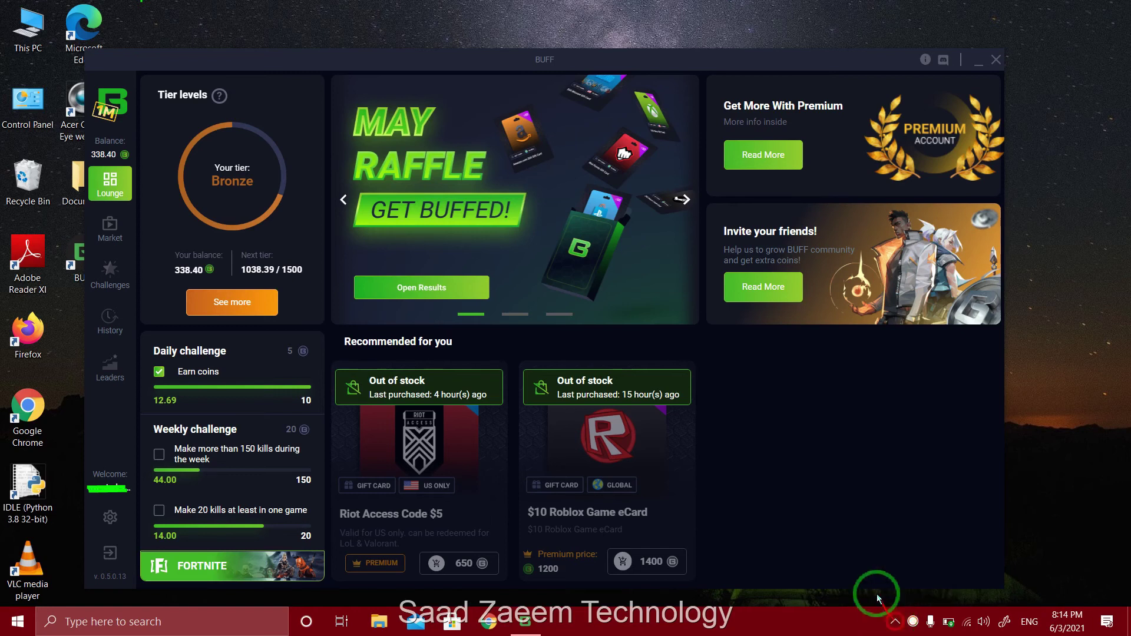